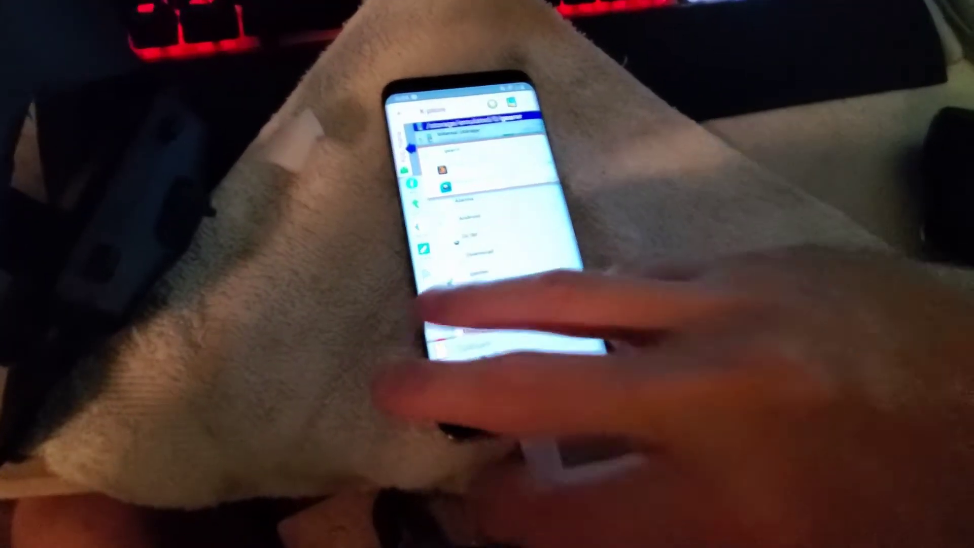
left_click(421, 309)
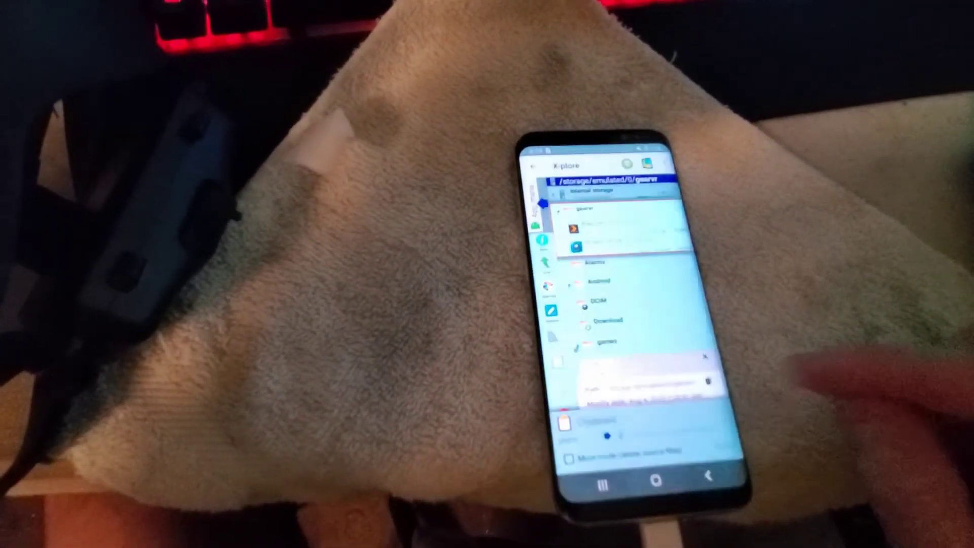
left_click(654, 476)
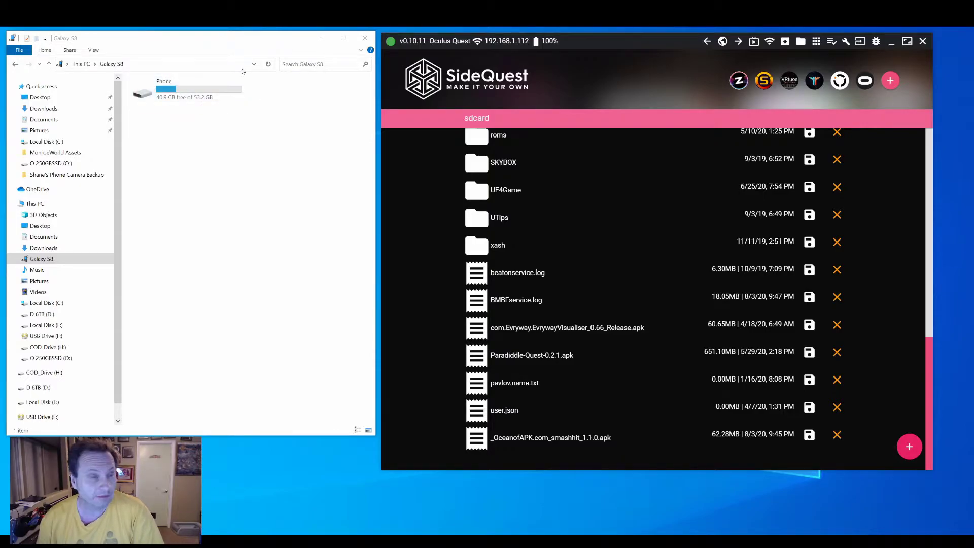
Step: Open the Galaxy S8's Phone storage and copy its gearvr folder to USB Drive (F:)
double_click(172, 94)
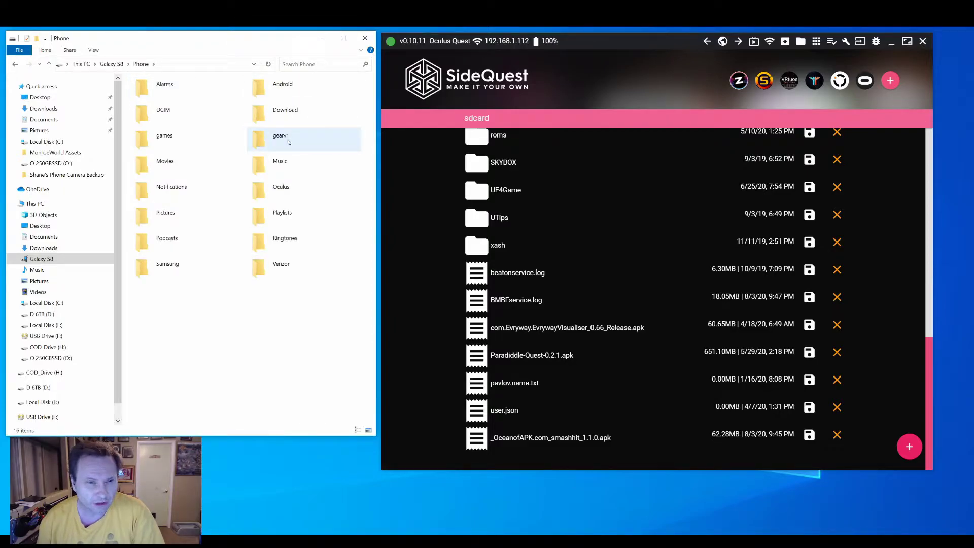
left_click(288, 142)
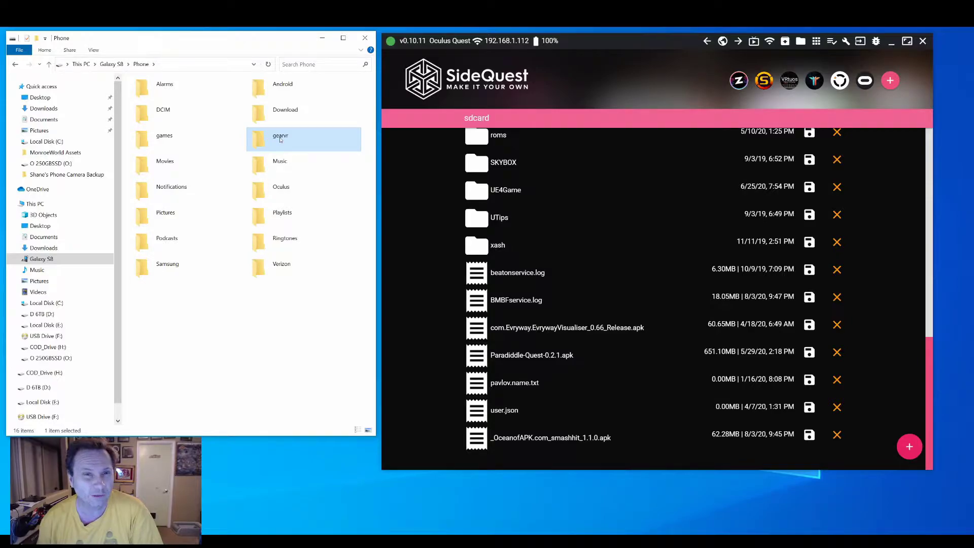
left_click_drag(280, 139, 58, 336)
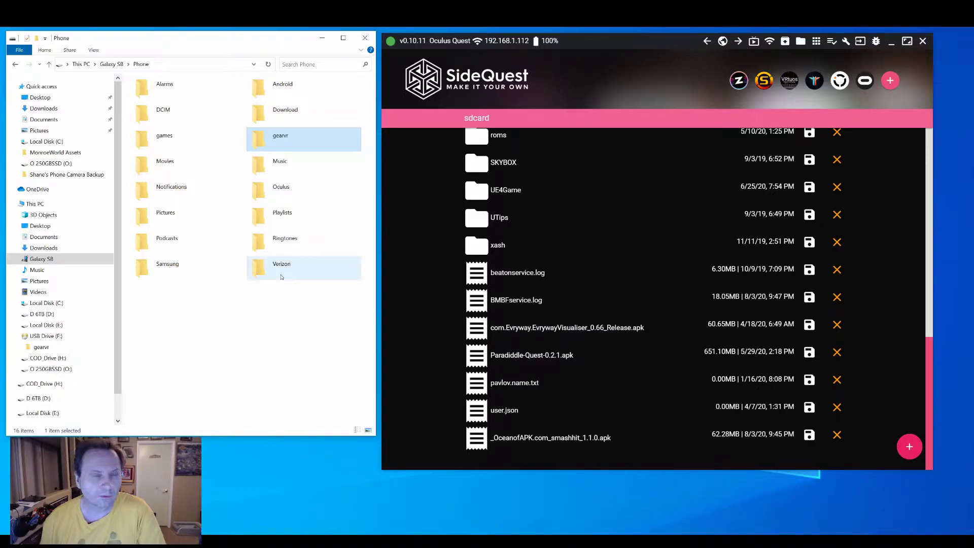
Step: Copy the com.mediocre.smashhit.vr and com.plexapp.android.vr.oculus folders from the phone's Android/obb folder
double_click(278, 95)
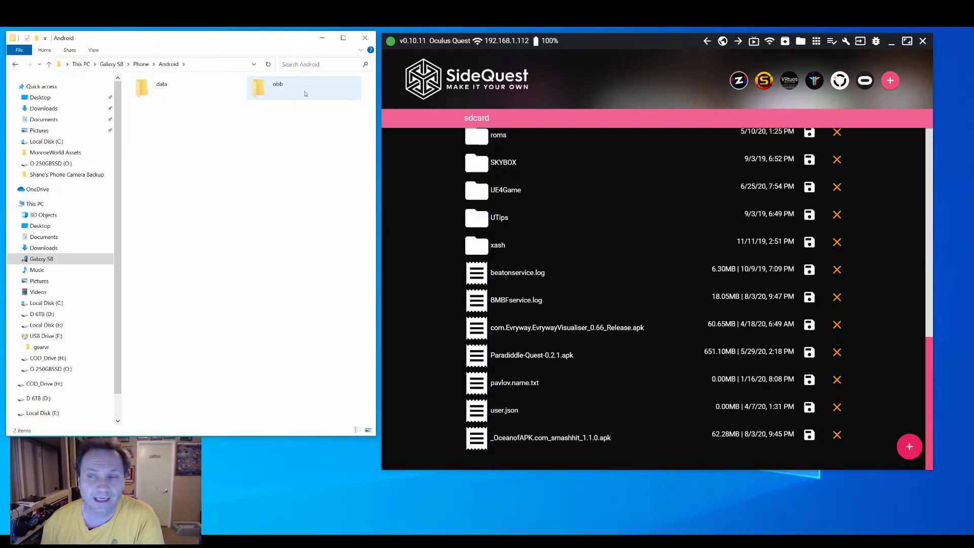
double_click(302, 94)
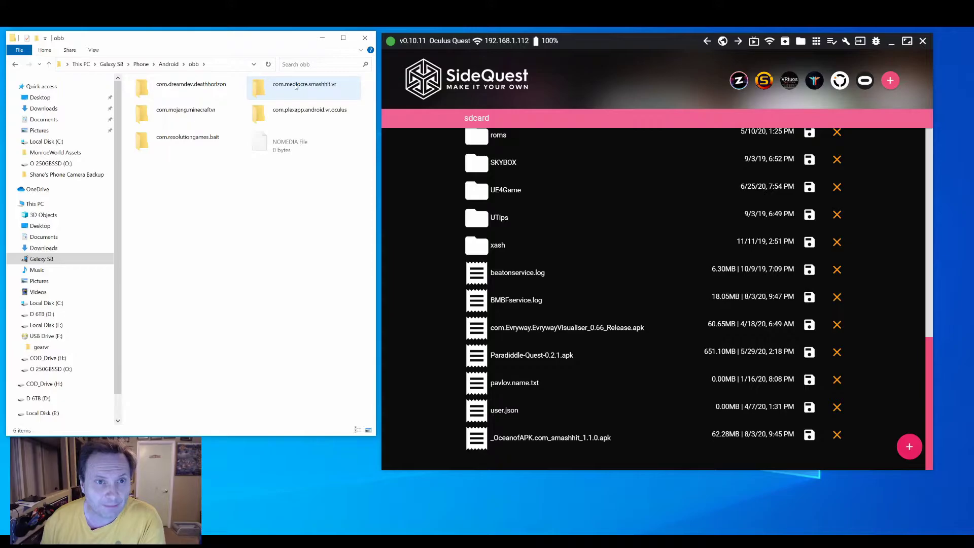
left_click(296, 115)
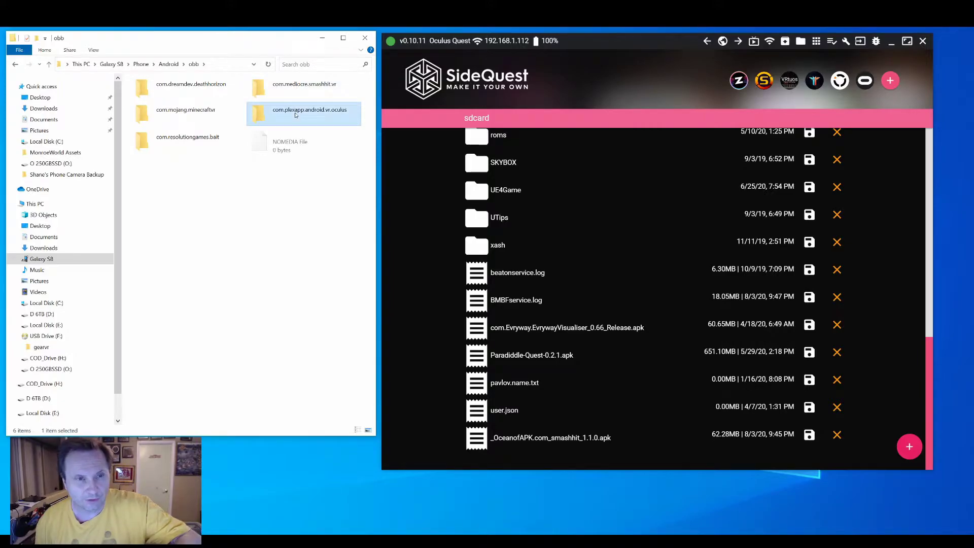
left_click(299, 95, "ctrl")
right_click(299, 95)
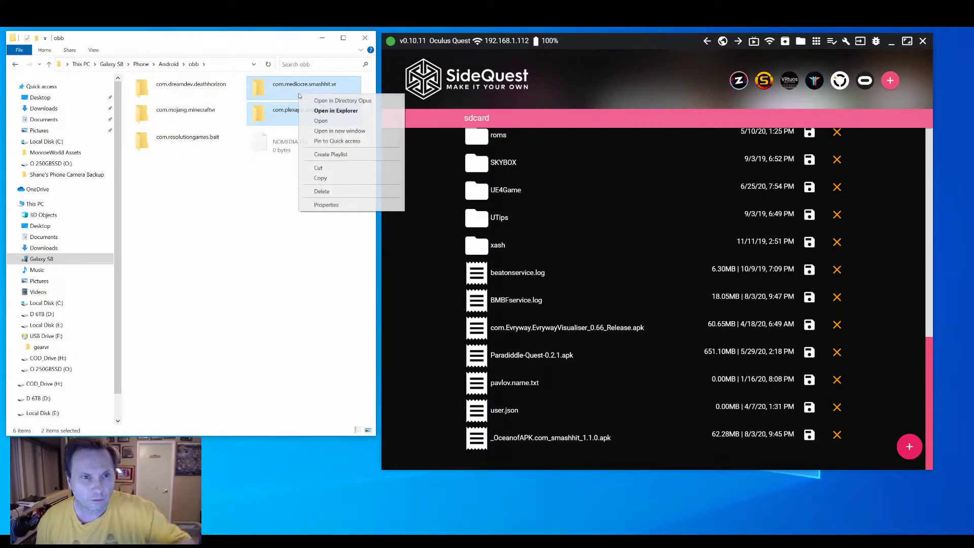
left_click(335, 179)
Step: Create a new folder named obb at the root of USB Drive (F:)
left_click(60, 337)
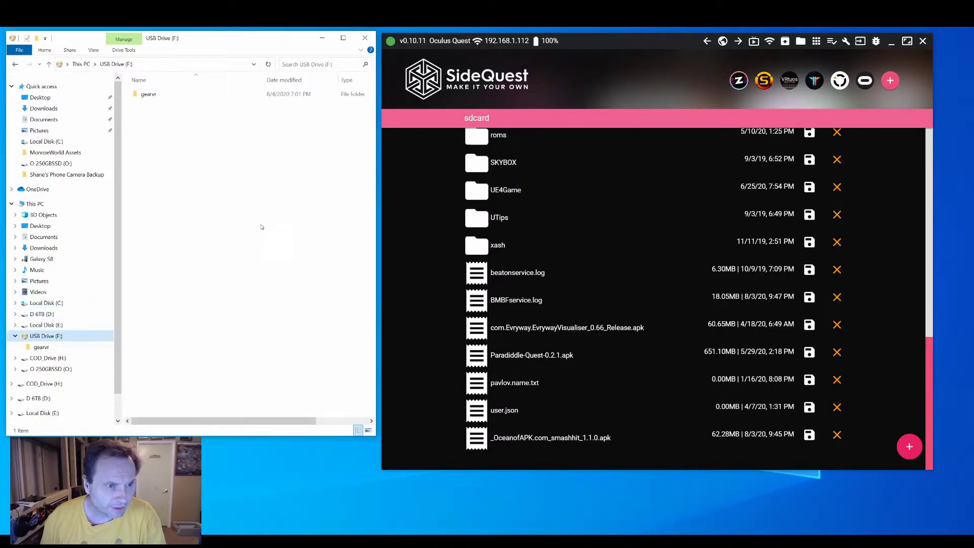
right_click(205, 146)
mouse_move(254, 234)
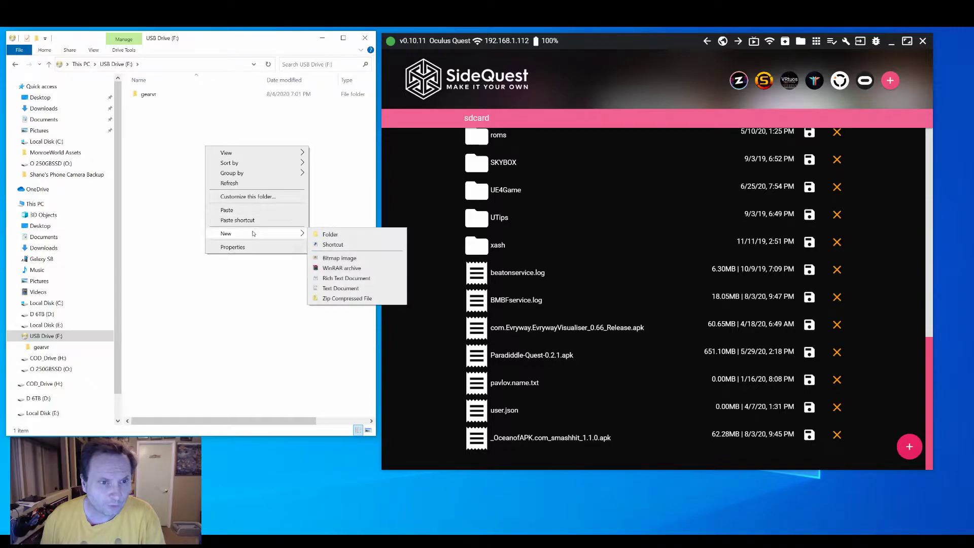
left_click(334, 235)
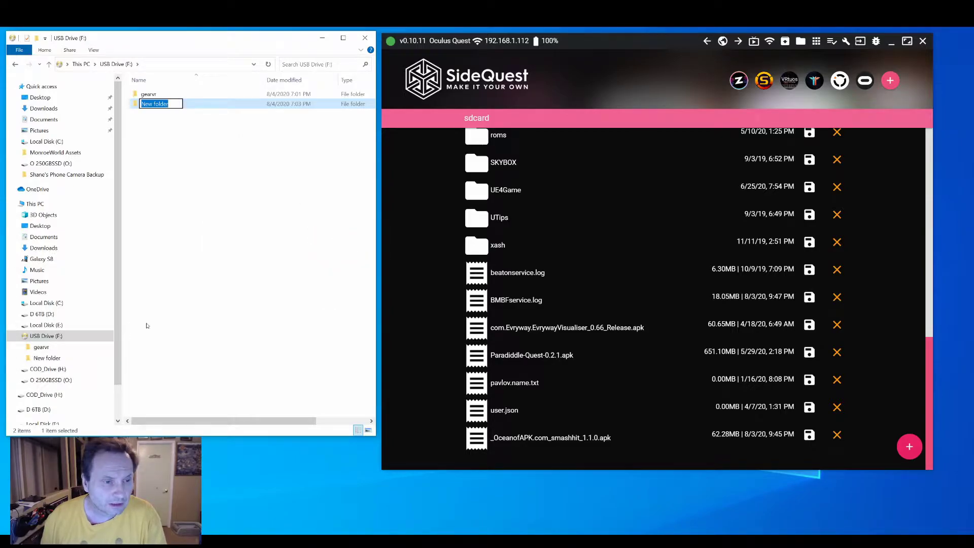
type("obb")
key("Return")
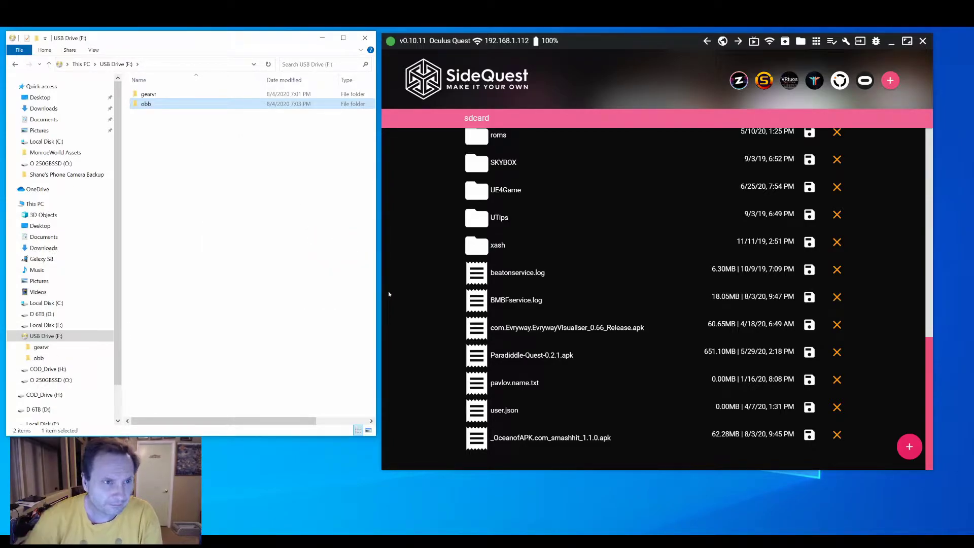
Step: Paste the two copied app folders into the obb folder on USB Drive (F:)
double_click(145, 104)
right_click(187, 167)
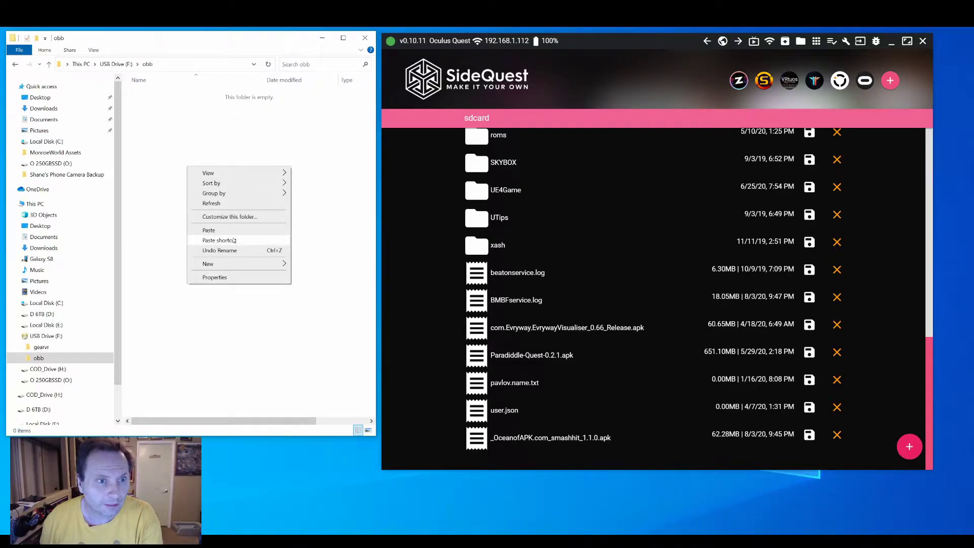
left_click(209, 230)
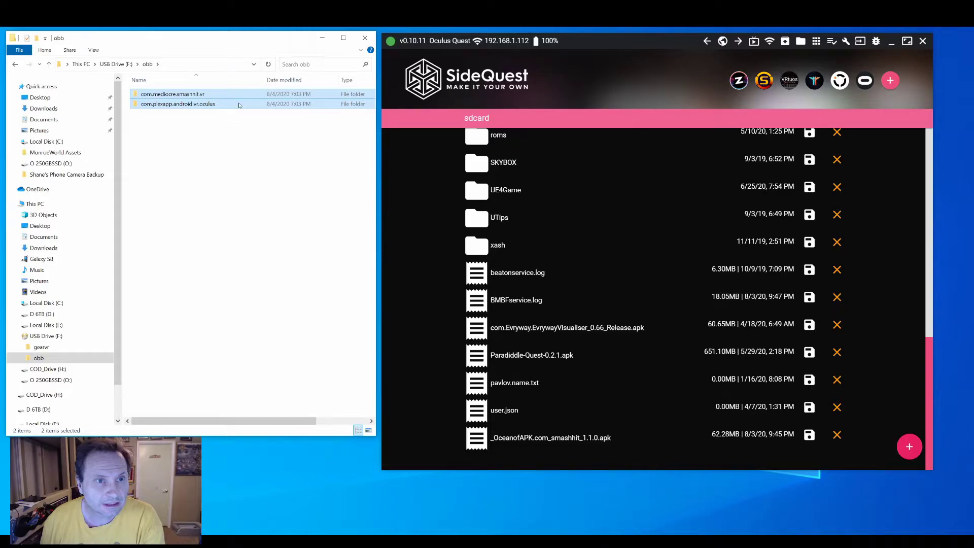
Step: Check the contents of the com.mediocre.smashhit.vr and com.plexapp.android.vr.oculus folders inside the USB drive's obb folder
double_click(197, 94)
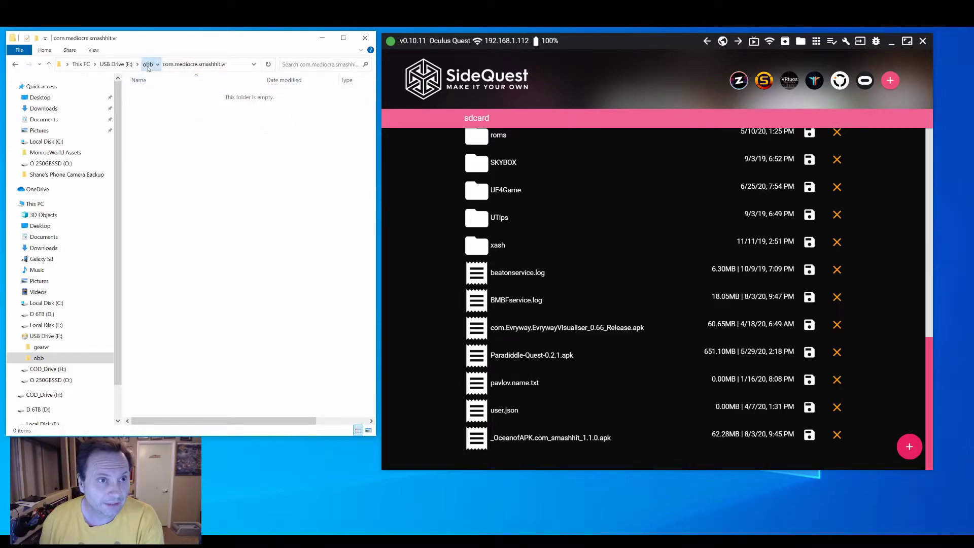
left_click(147, 64)
double_click(191, 106)
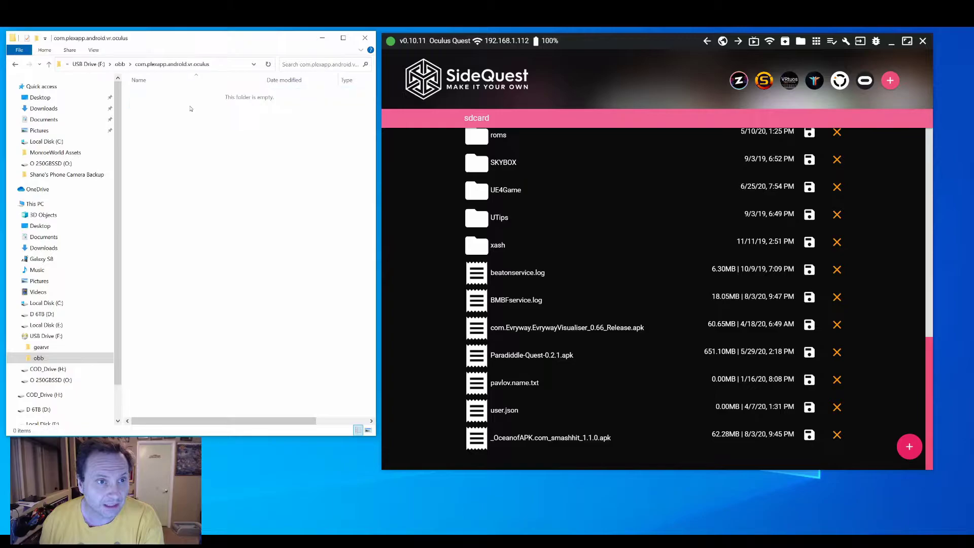
left_click(120, 64)
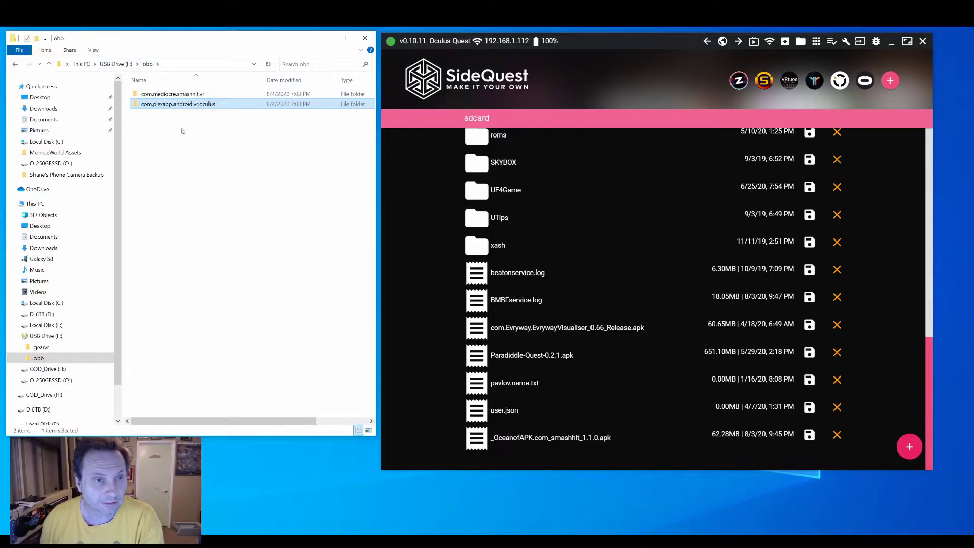
left_click(233, 212)
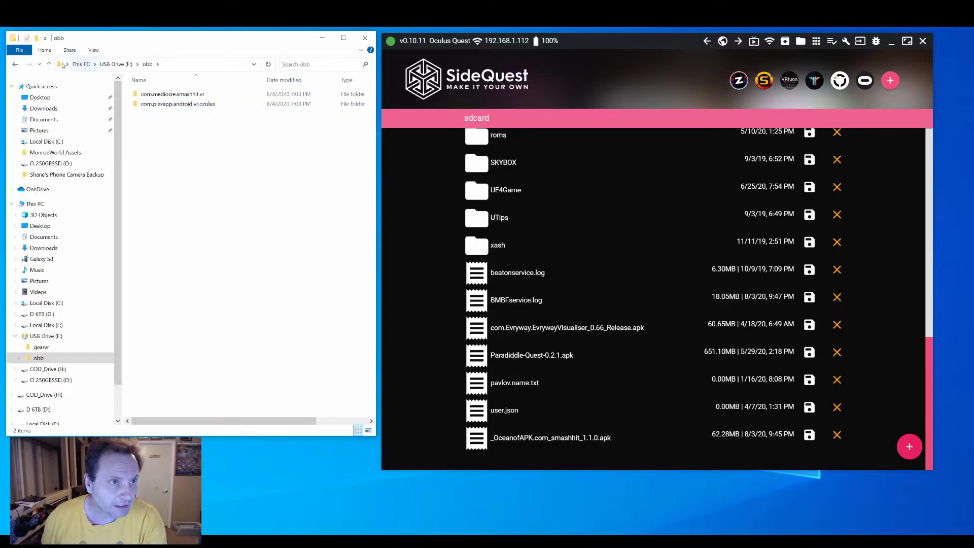
Step: Return to the phone's Android folder, open its data folder, and expand the USB drive's obb folder in the tree for comparison
left_click(16, 64)
left_click(15, 65)
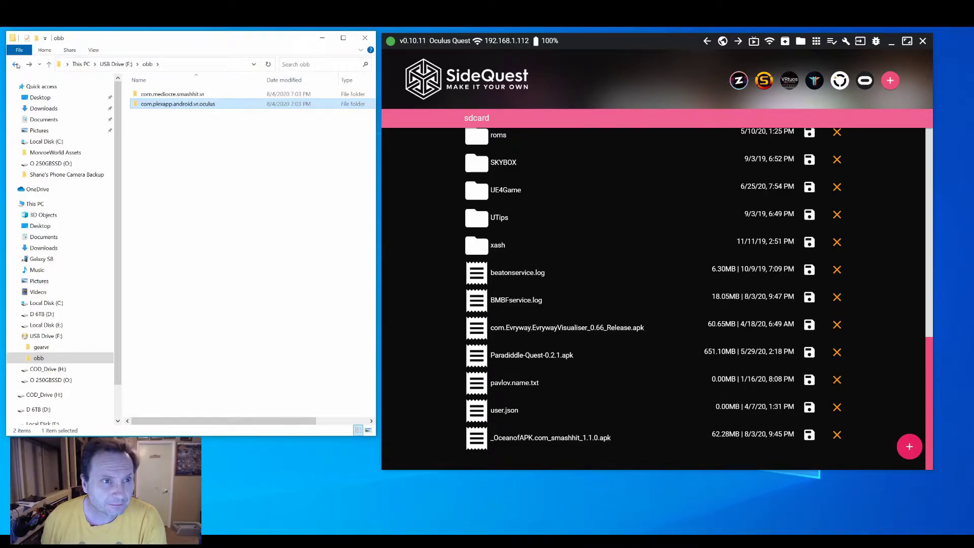
left_click(16, 64)
left_click(15, 64)
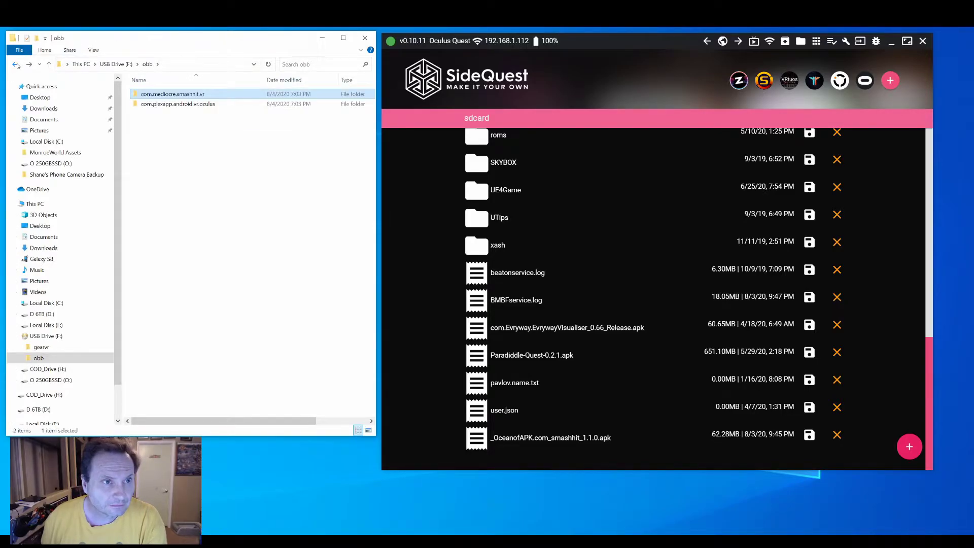
left_click(16, 64)
left_click(16, 65)
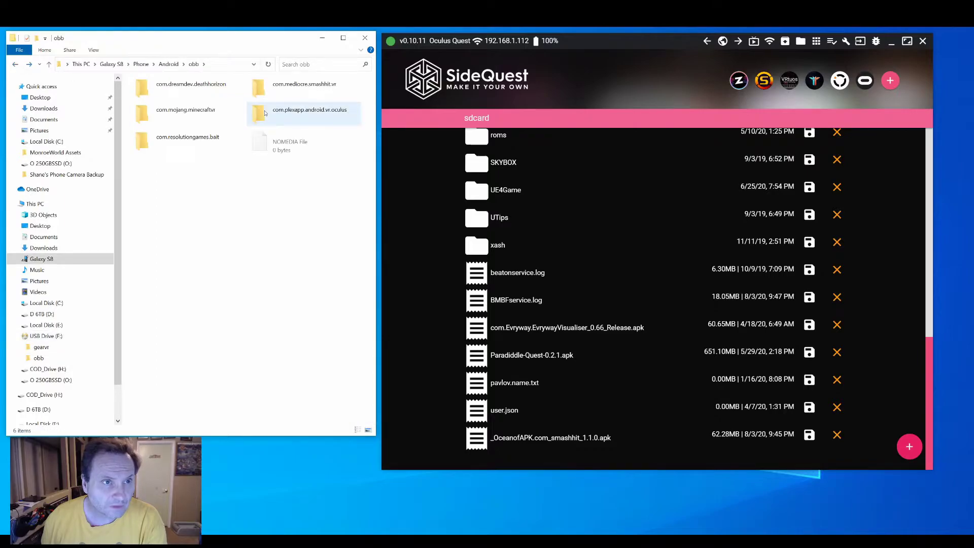
left_click(168, 64)
double_click(161, 91)
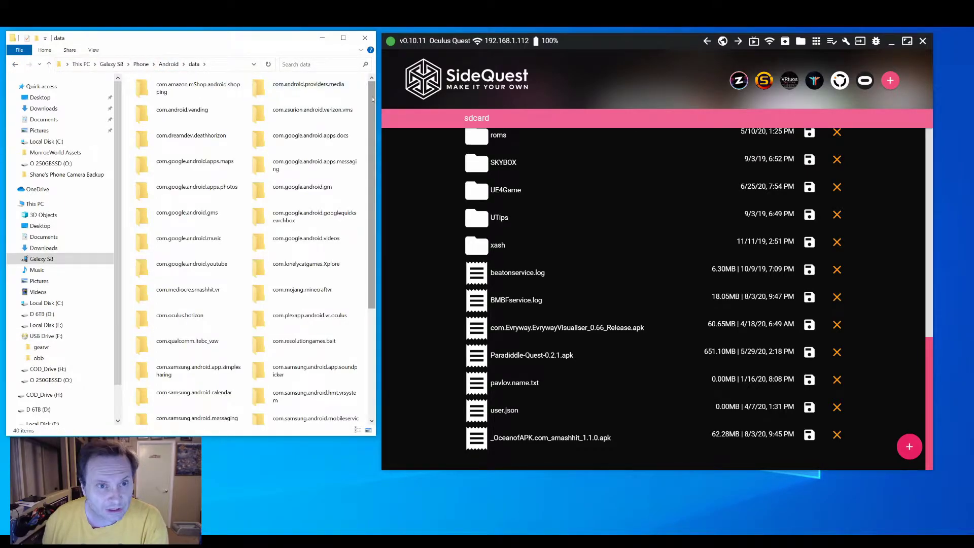
left_click_drag(372, 100, 371, 235)
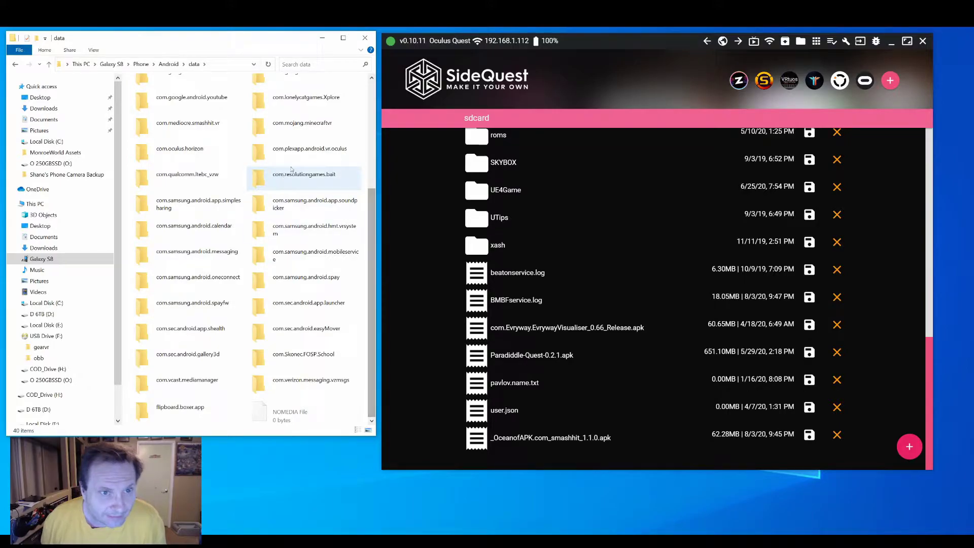
left_click(18, 358)
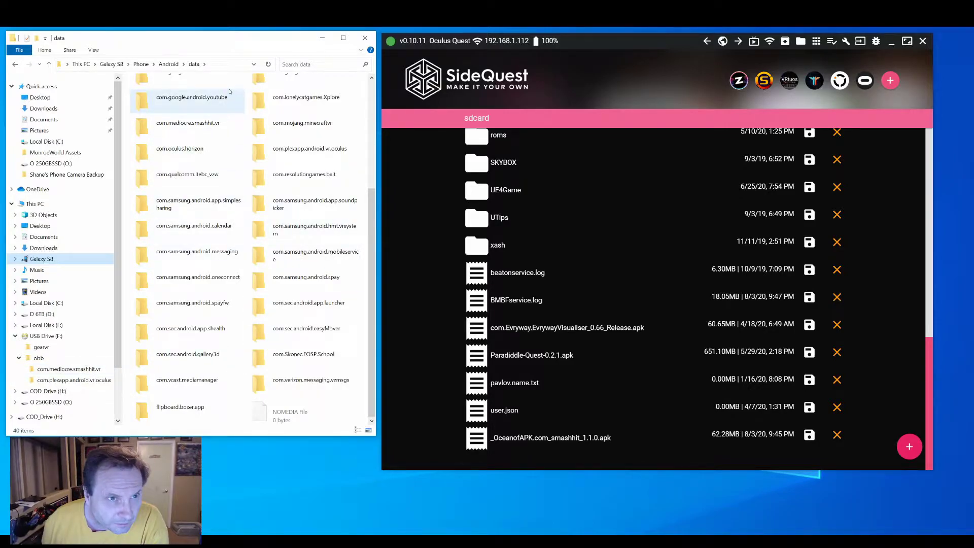
Step: Show the phone's data folder as a details list and copy the com.mediocre.smashhit.vr and com.plexapp.android.vr.oculus folders
left_click(94, 49)
left_click(152, 73)
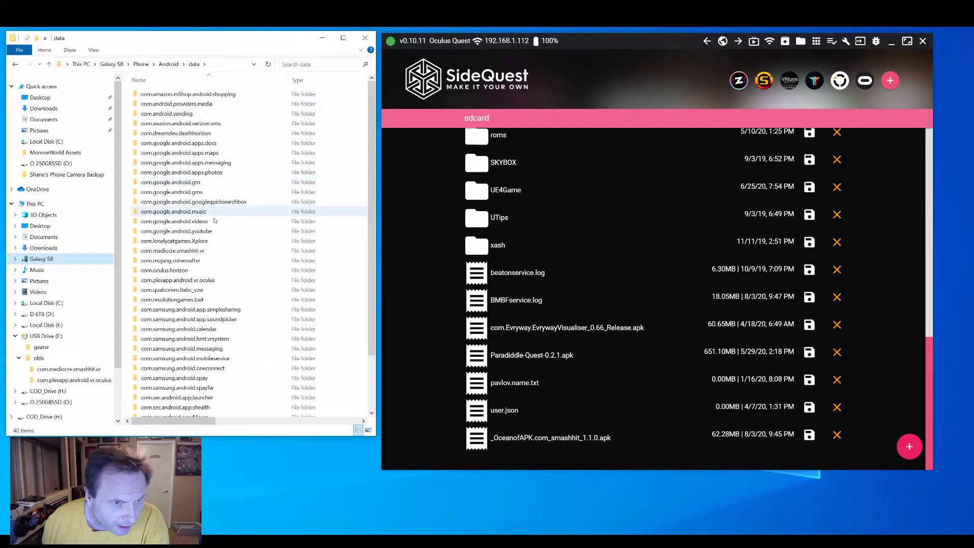
left_click(198, 252)
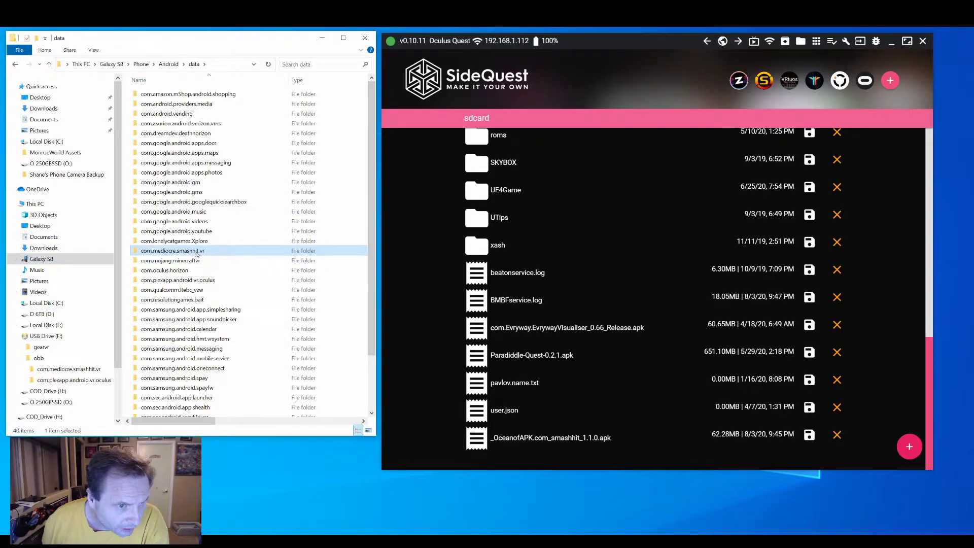
left_click(196, 282, "ctrl")
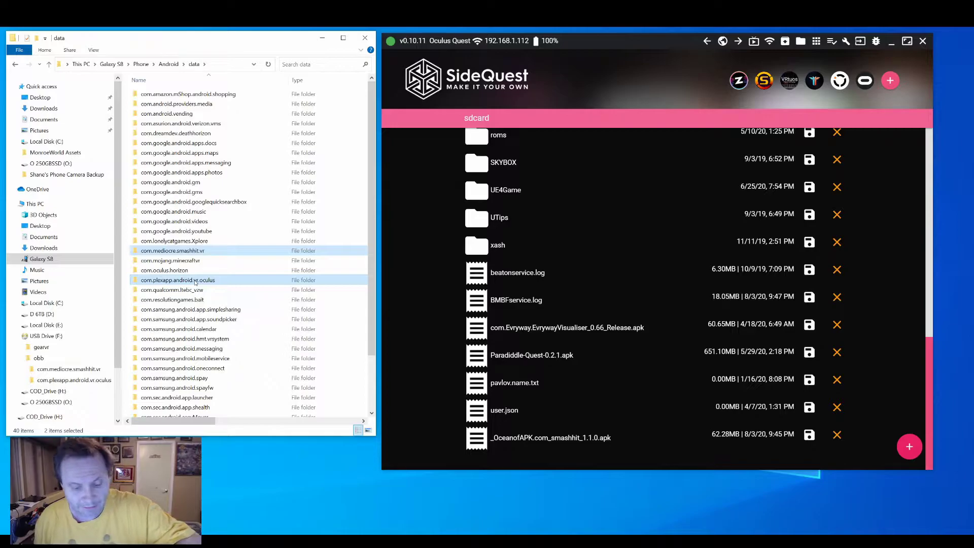
Step: Create a new folder named data at the root of USB Drive (F:)
left_click(46, 336)
right_click(164, 135)
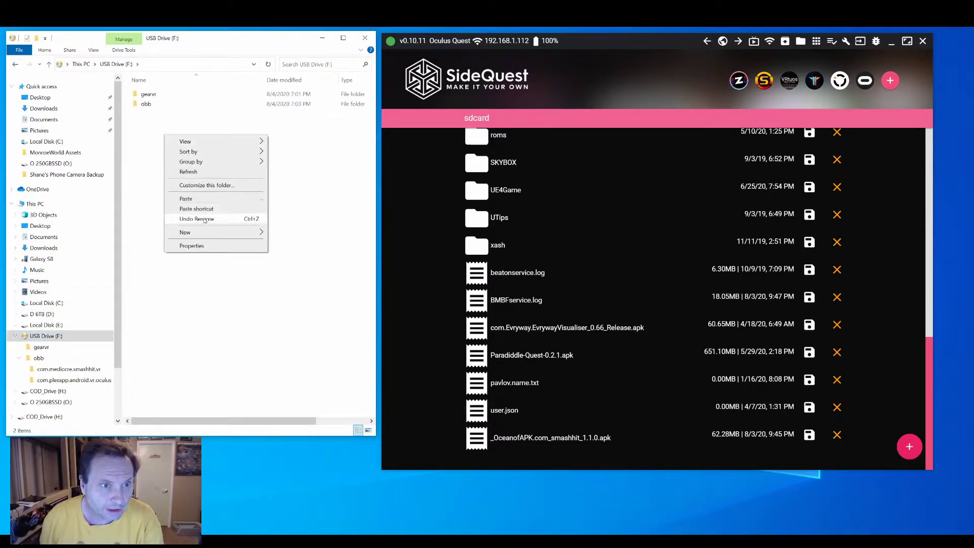
mouse_move(202, 237)
left_click(292, 236)
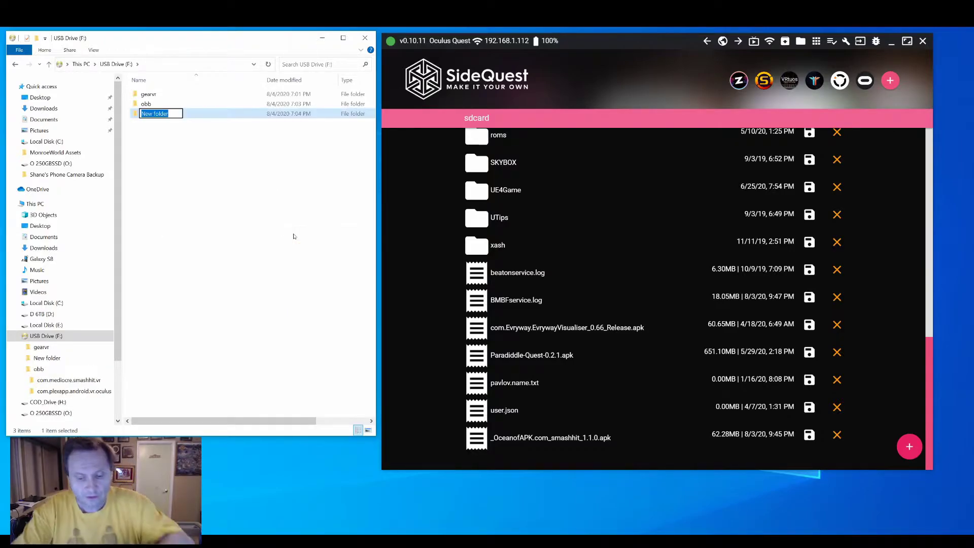
type("data")
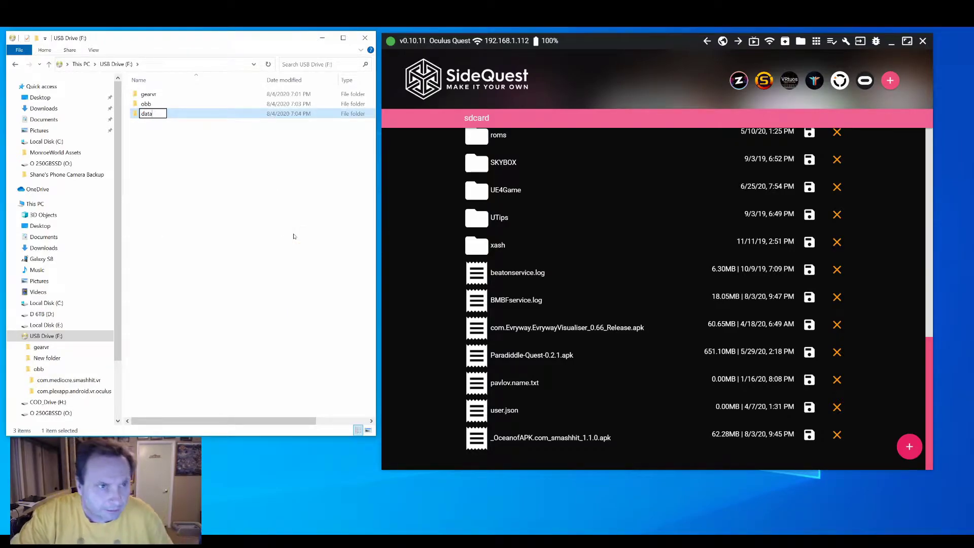
key("Return")
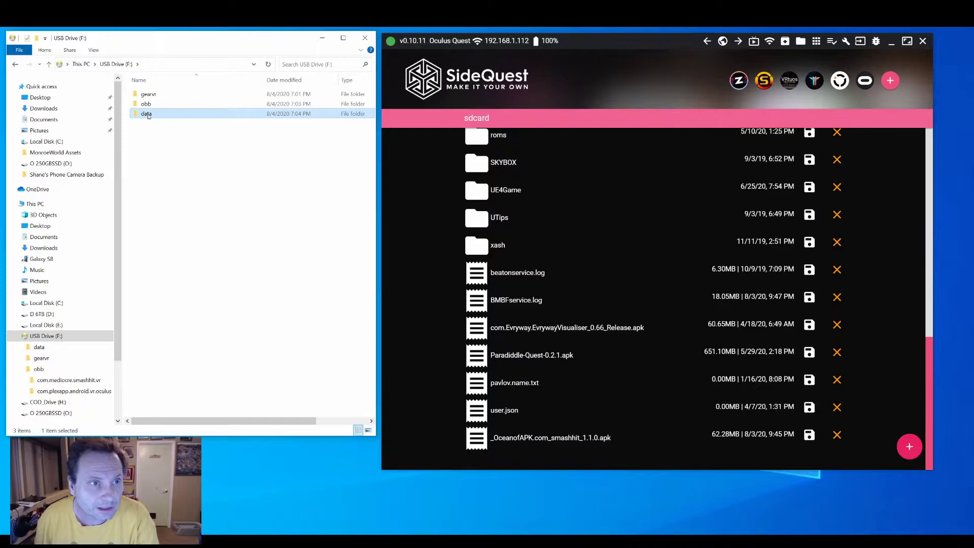
Step: Paste the two app folders copied from the phone into the data folder on USB Drive (F:)
double_click(147, 115)
right_click(286, 223)
key("Escape")
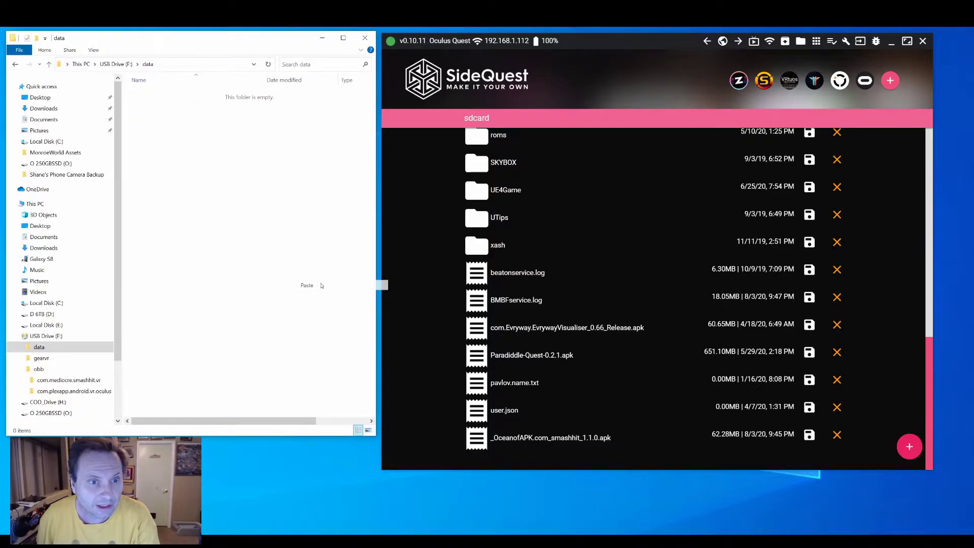
key("ctrl+v")
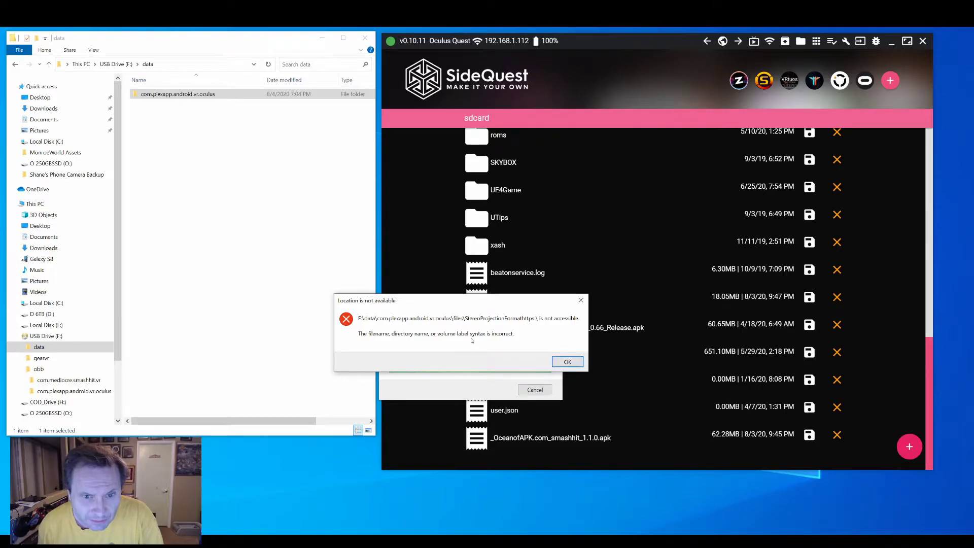
left_click(567, 361)
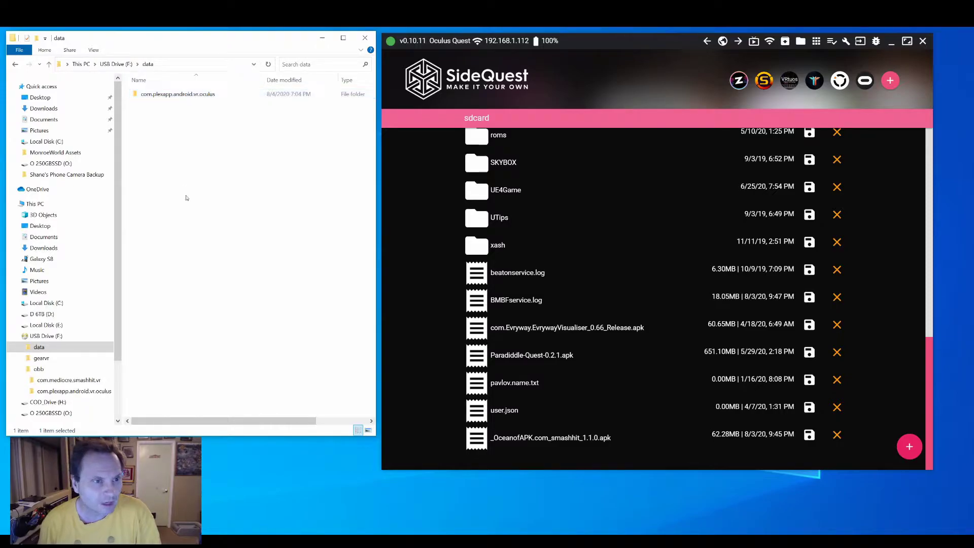
Step: Review the contents of the gearvr, data and obb folders on USB Drive (F:), including both app folders inside obb
left_click(45, 335)
left_click(144, 141)
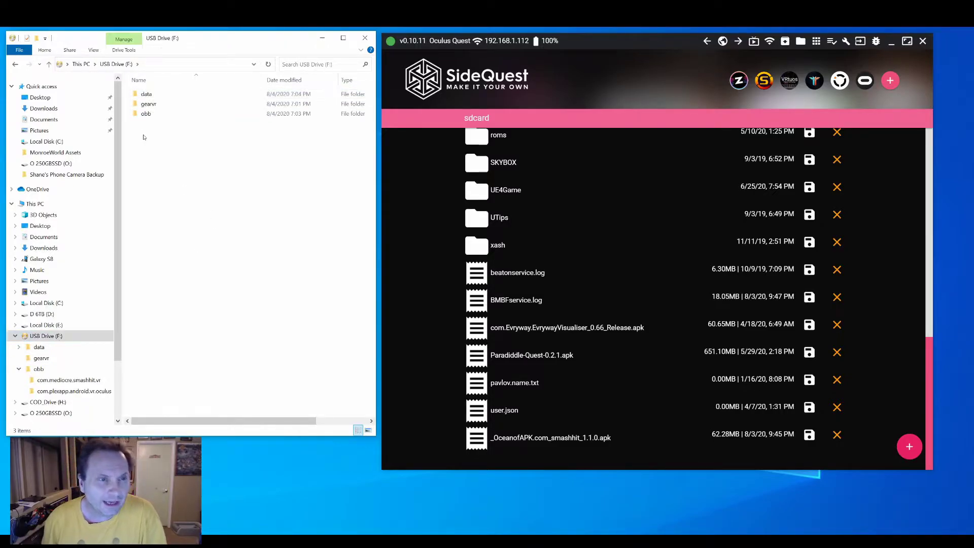
double_click(147, 104)
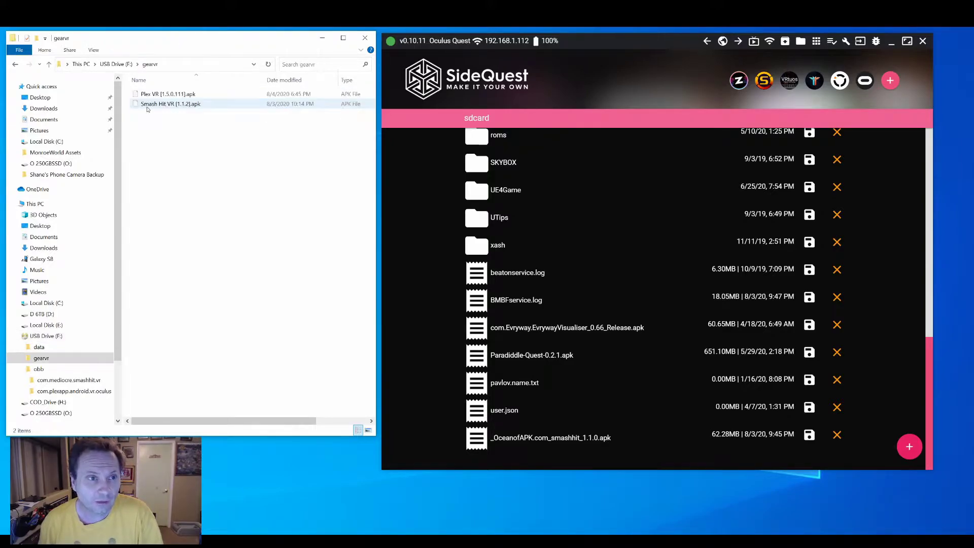
key("BackSpace")
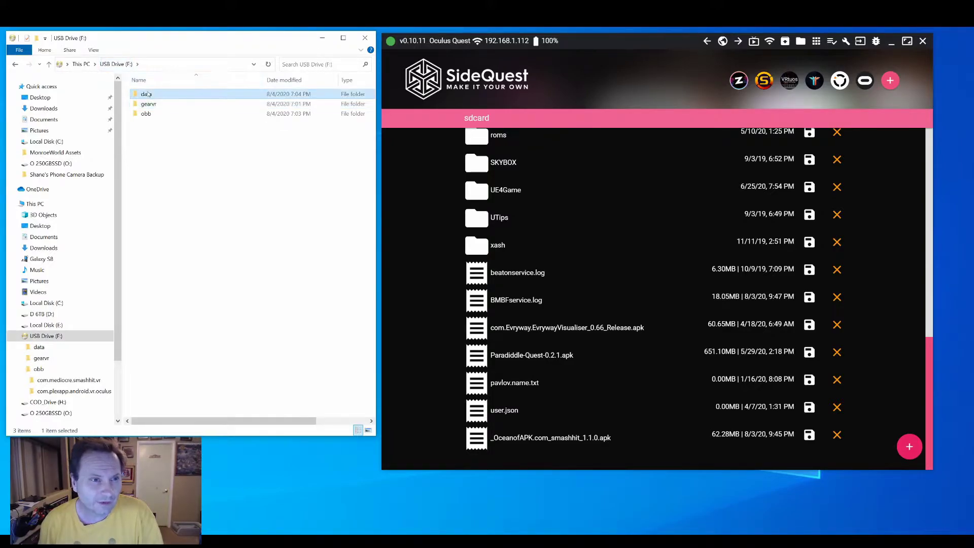
double_click(146, 94)
key("BackSpace")
double_click(146, 114)
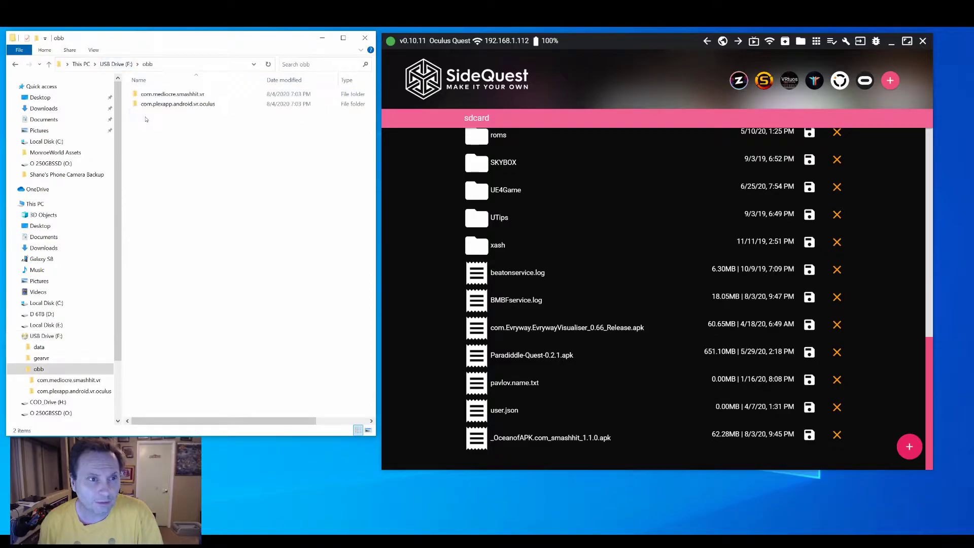
double_click(156, 93)
left_click(145, 66)
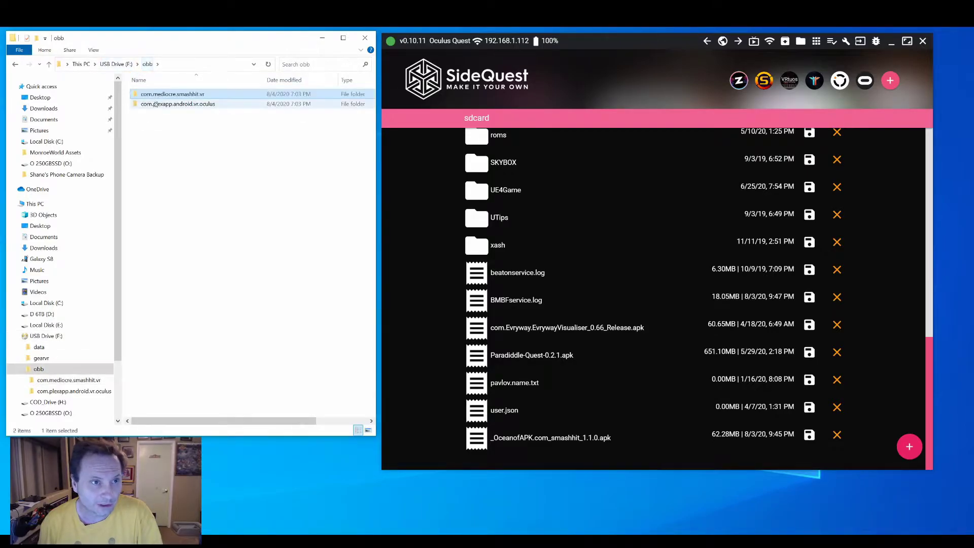
double_click(155, 104)
left_click(120, 65)
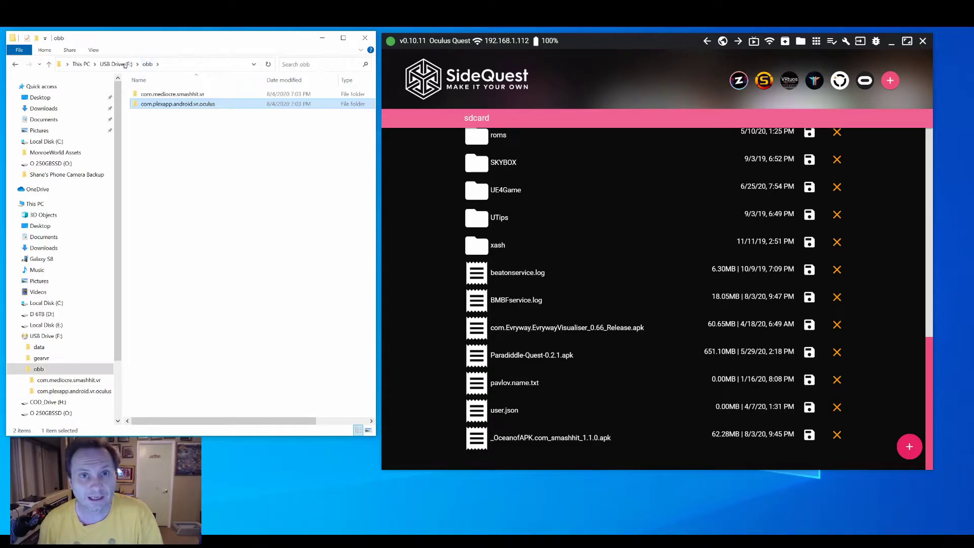
left_click(125, 65)
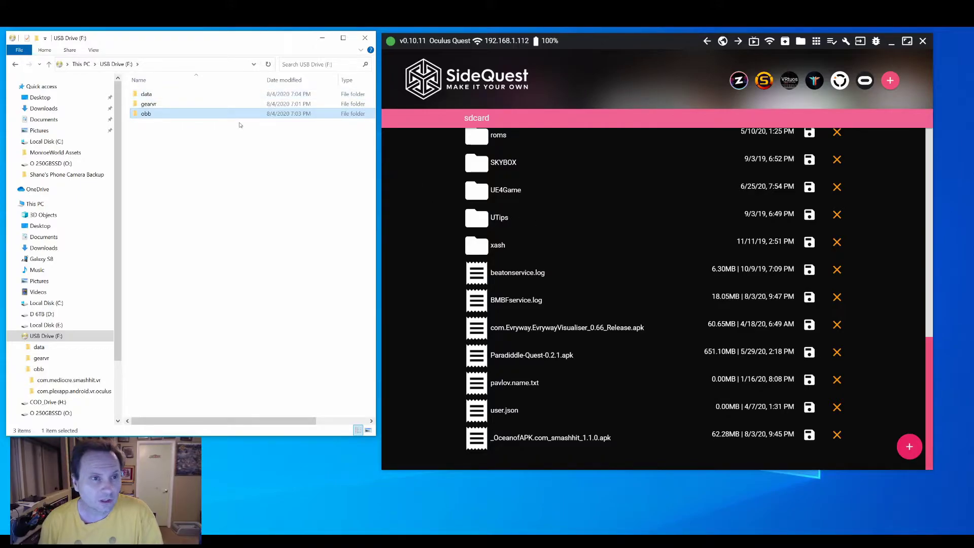
Step: Upload the gearvr folder from the USB drive to the headset's sdcard root in SideQuest, check the upload tasks, and return to the headset files
left_click_drag(147, 104, 495, 88)
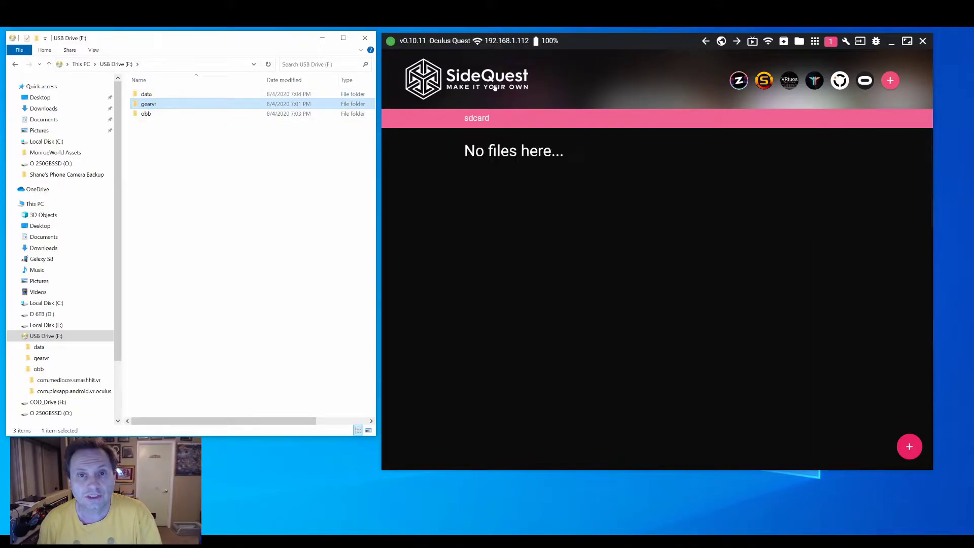
left_click(831, 42)
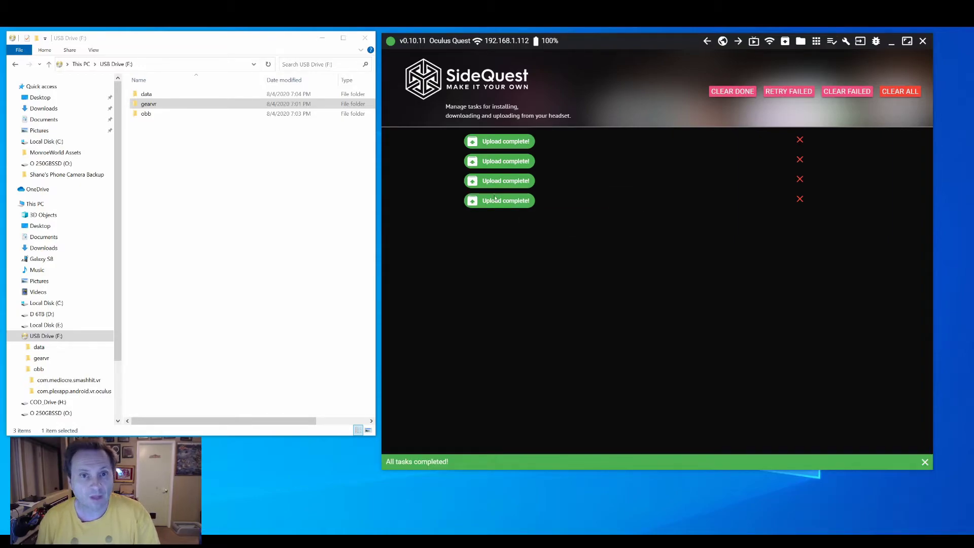
left_click(800, 41)
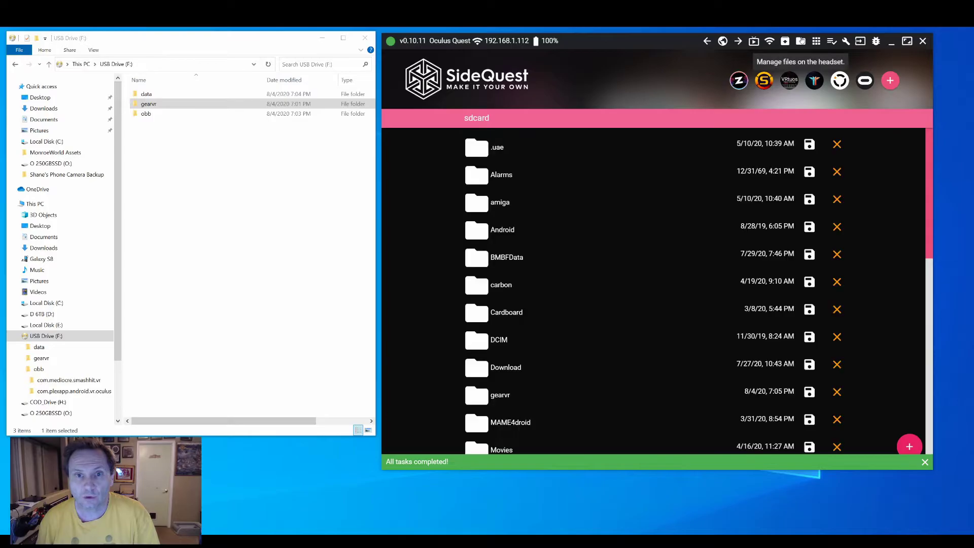
Step: Open the headset's Android/data folder and the USB drive's data folder side by side
left_click(502, 231)
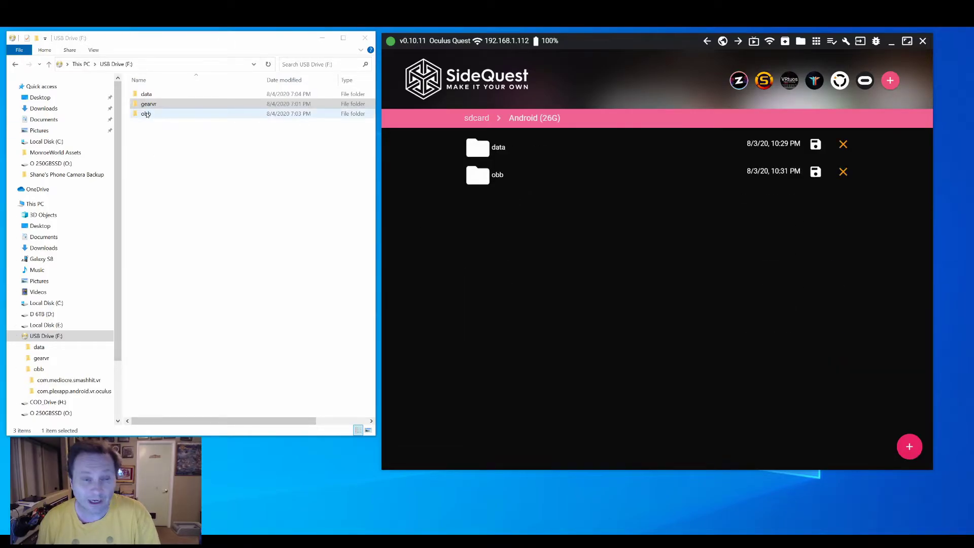
double_click(146, 94)
left_click(492, 148)
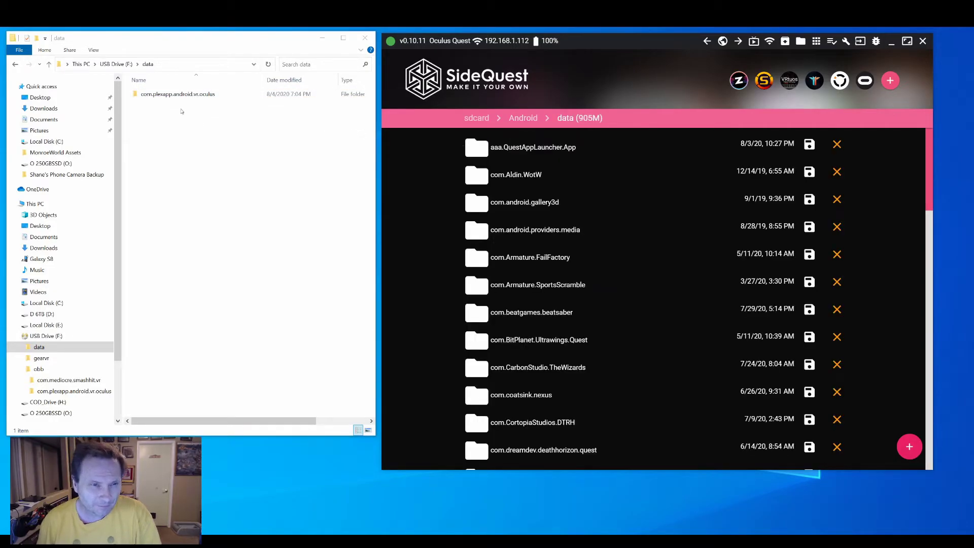
left_click(182, 144)
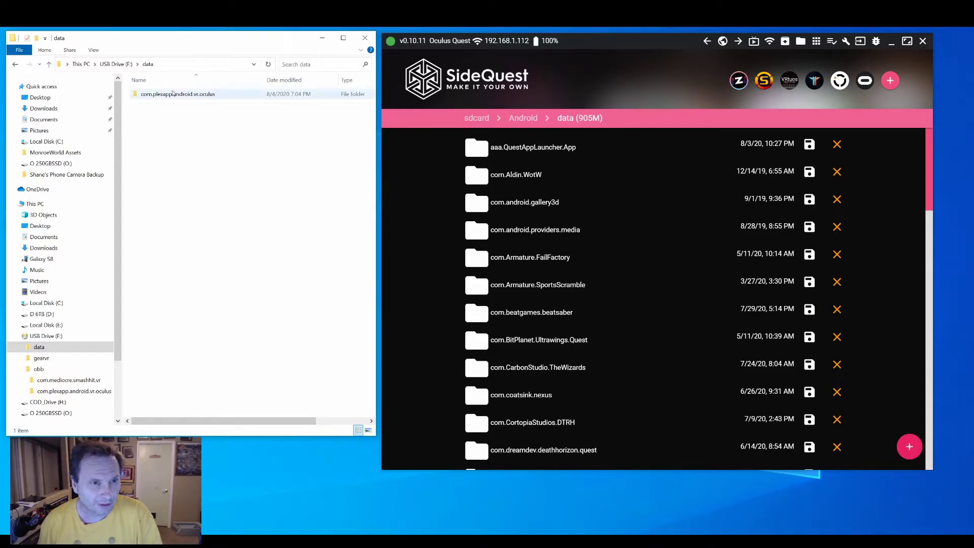
Step: Check the files folder inside com.mediocre.smashhit.vr in the Galaxy S8's Android/data folder, and return to the phone's data folder
left_click(41, 259)
double_click(193, 92)
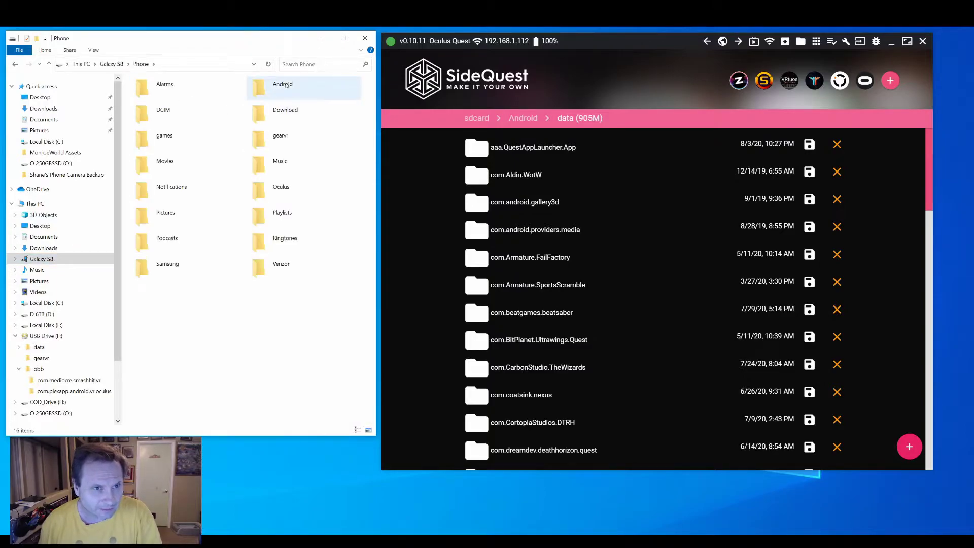
double_click(292, 86)
double_click(161, 85)
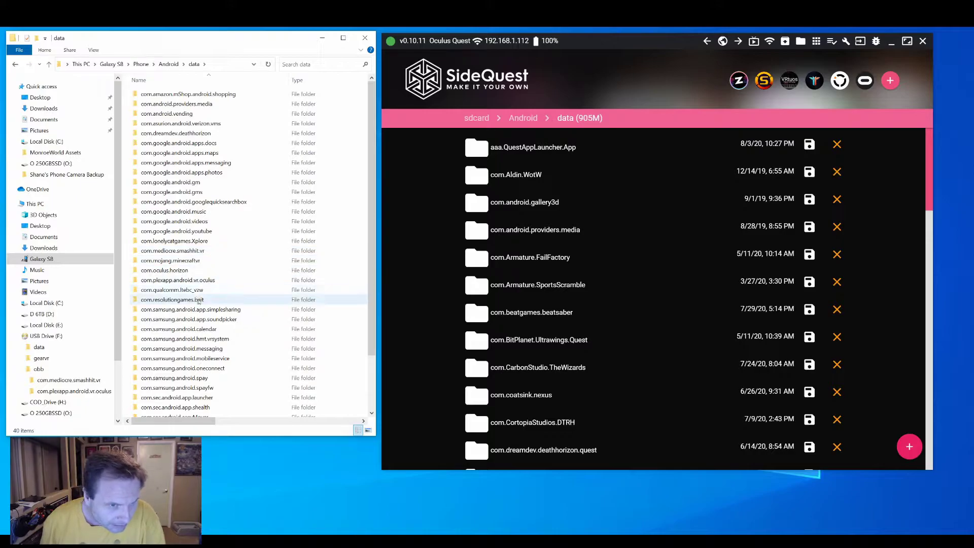
double_click(217, 251)
double_click(173, 95)
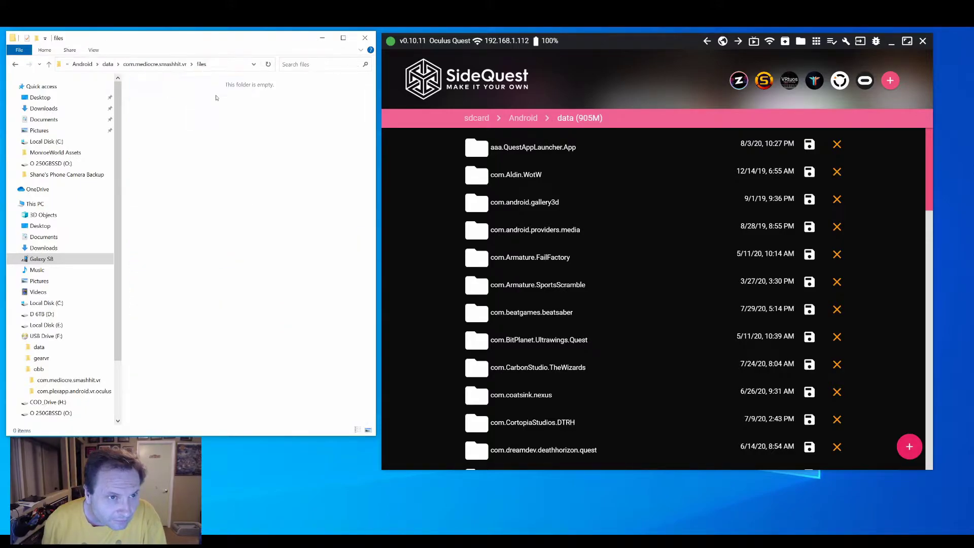
left_click(159, 65)
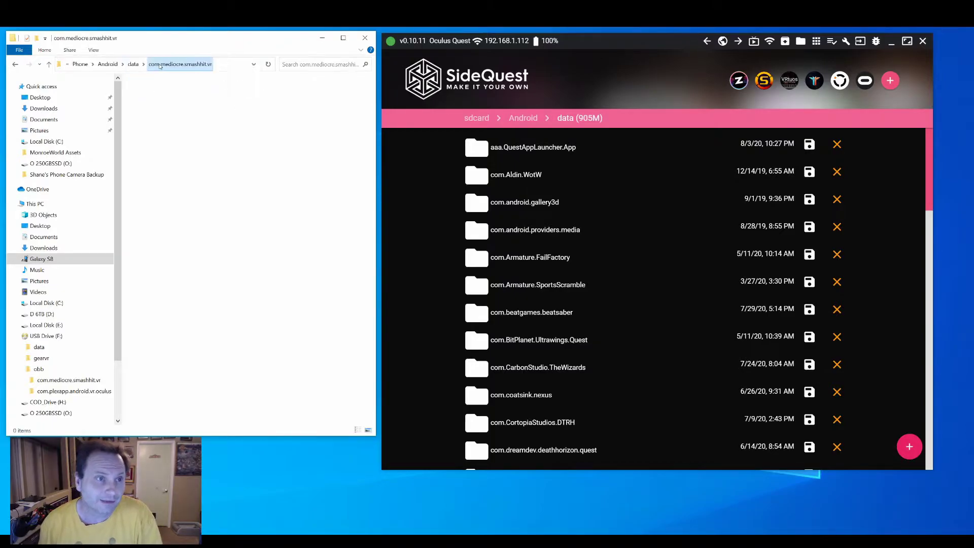
left_click(133, 65)
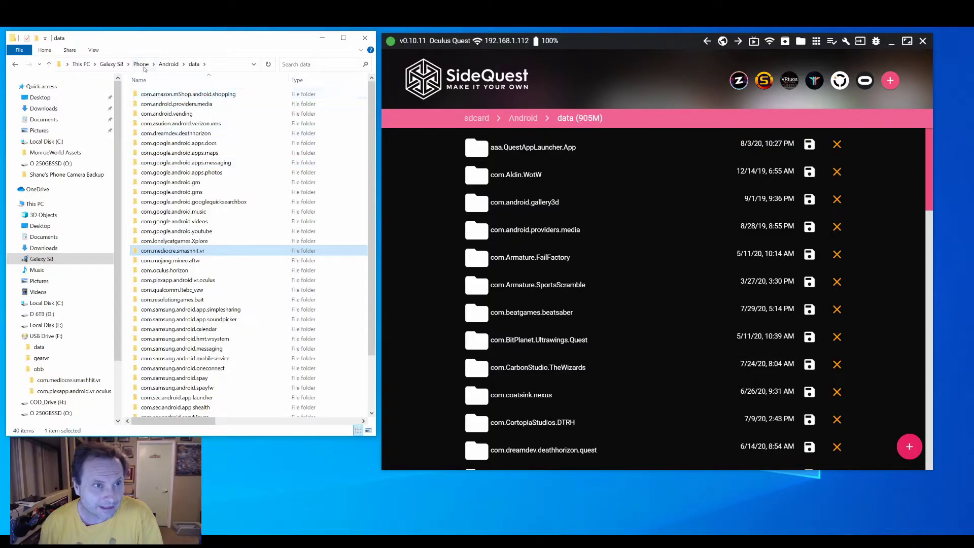
Step: Upload com.plexapp.android.vr.oculus from the USB drive's data folder to the headset's Android/data folder and view the upload tasks
left_click(45, 335)
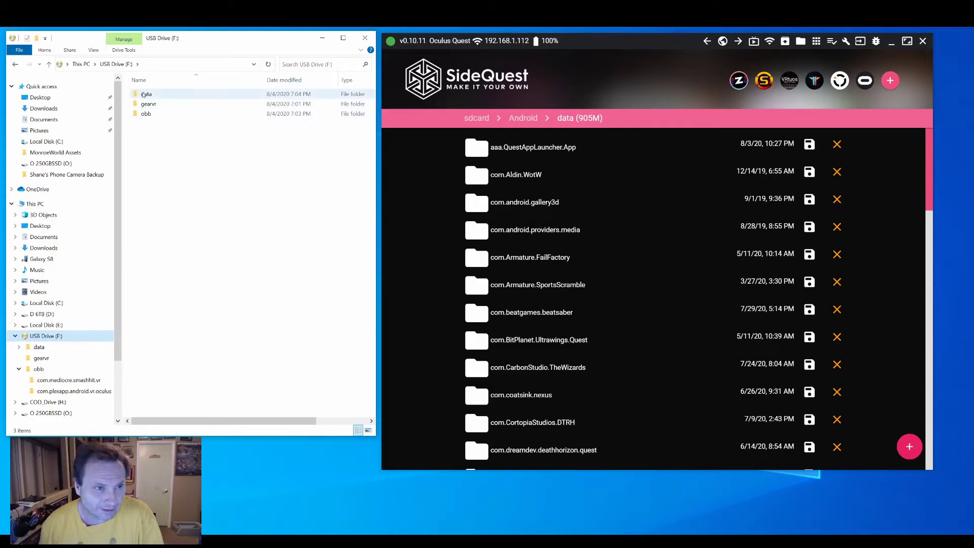
double_click(238, 94)
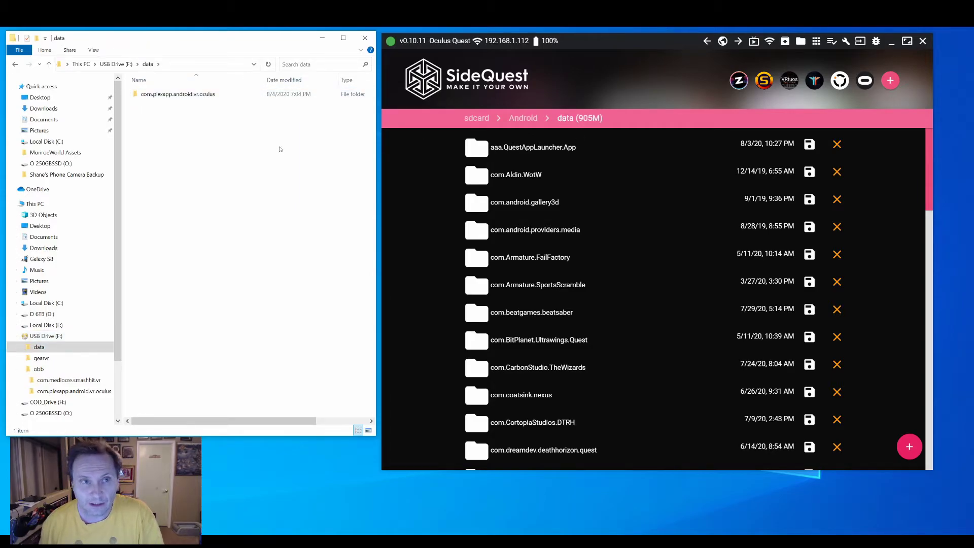
left_click(160, 96)
left_click_drag(160, 97, 490, 97)
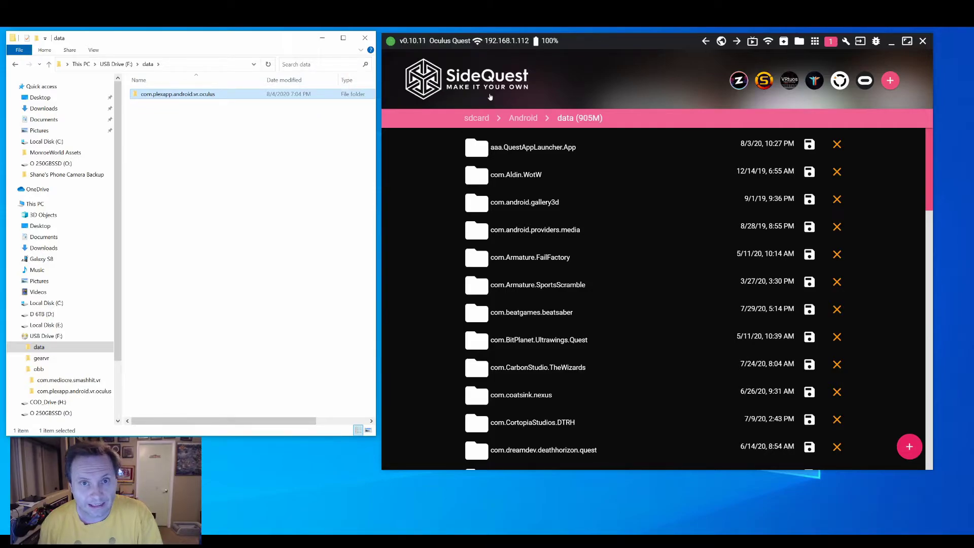
left_click(832, 42)
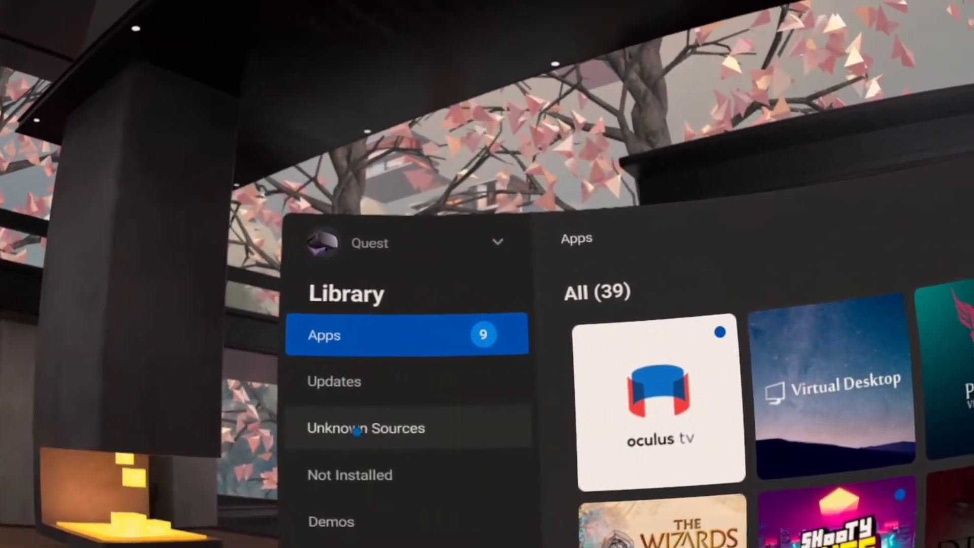
Step: On the Quest, open X-plore from Unknown Sources and start installing Smash Hit VR [1.1.2].apk from the /sdcard/gearvr folder
left_click(361, 428)
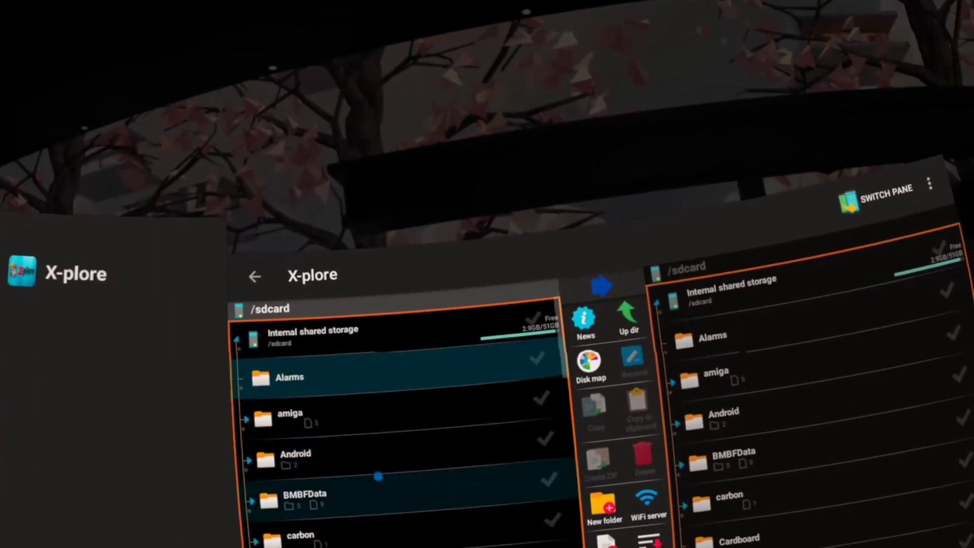
scroll(465, 400, "down", 10)
scroll(479, 481, "down", 4)
scroll(482, 373, "up", 5)
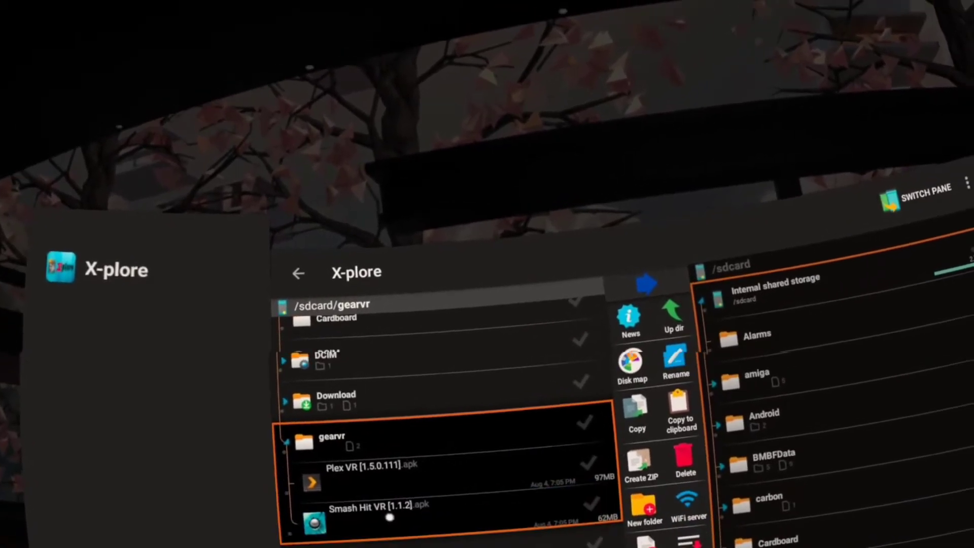
left_click(355, 530)
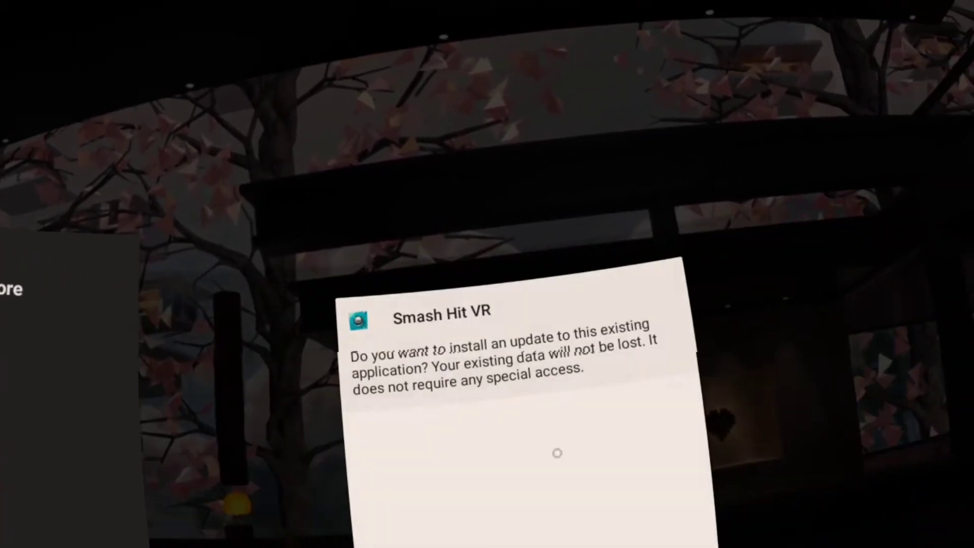